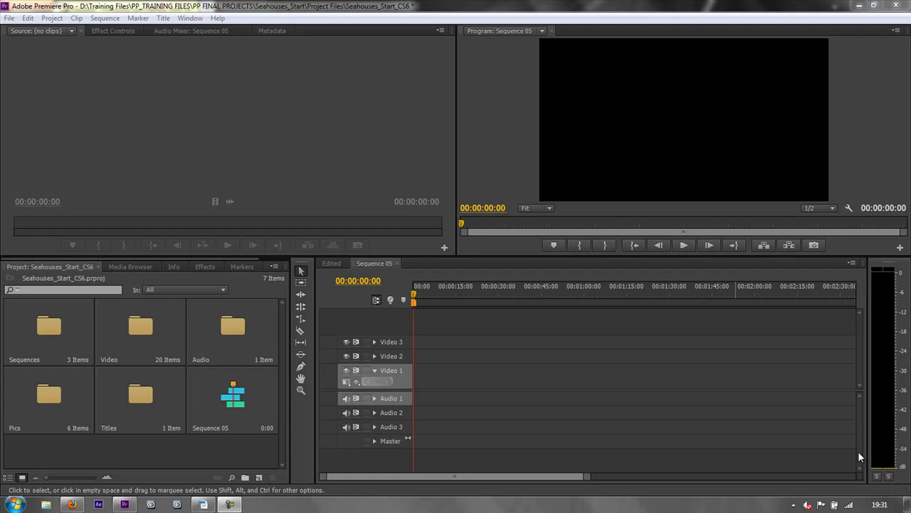
Open the Audio bin and place Another Night Goes By test for motion.wav on Audio 2 at 00:00
click(241, 334)
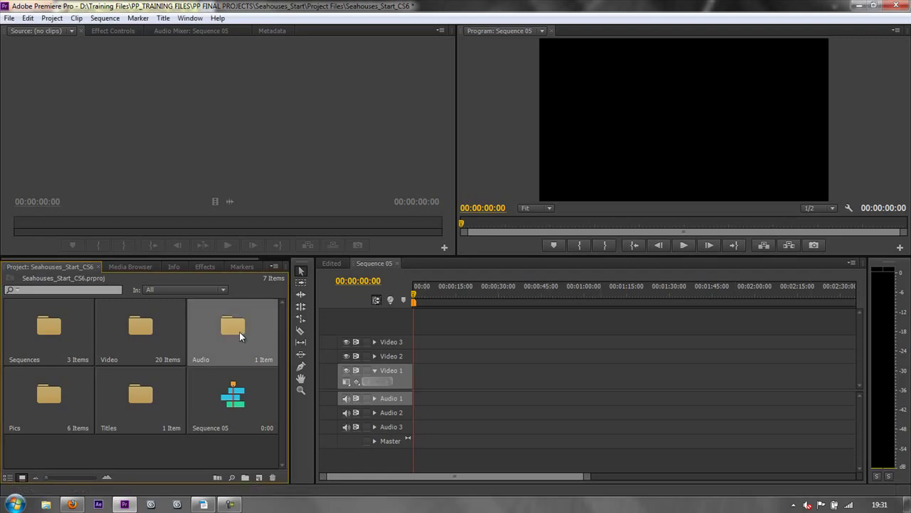
double_click(239, 329)
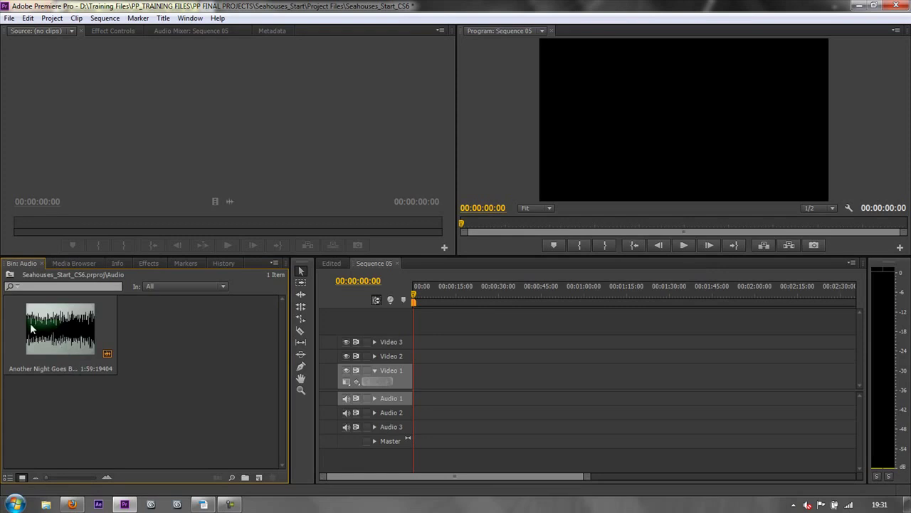
drag(46, 320, 400, 420)
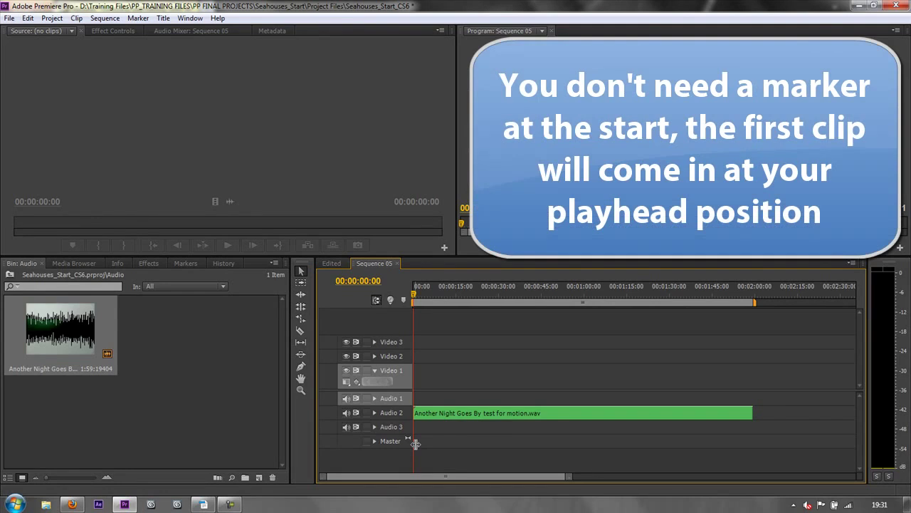
Add a marker at the start, save, then mark three more beats while the music plays
key(m)
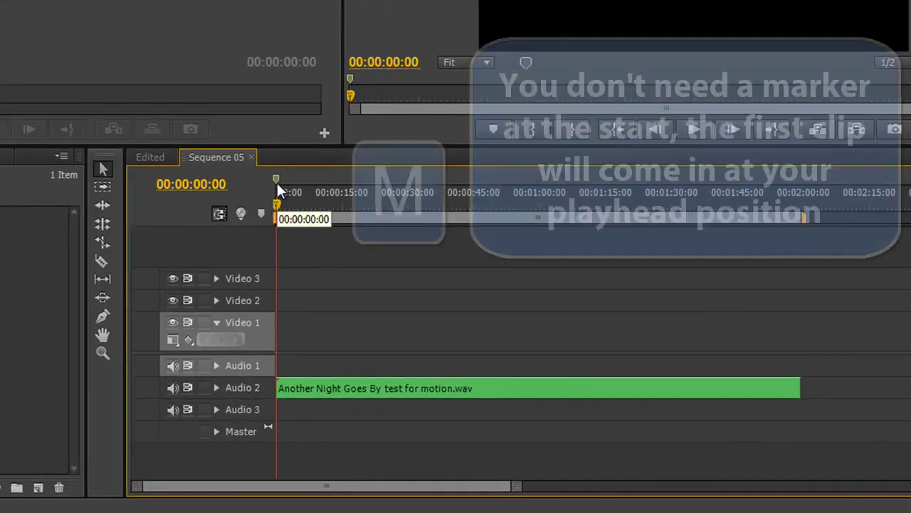
key(ctrl+s)
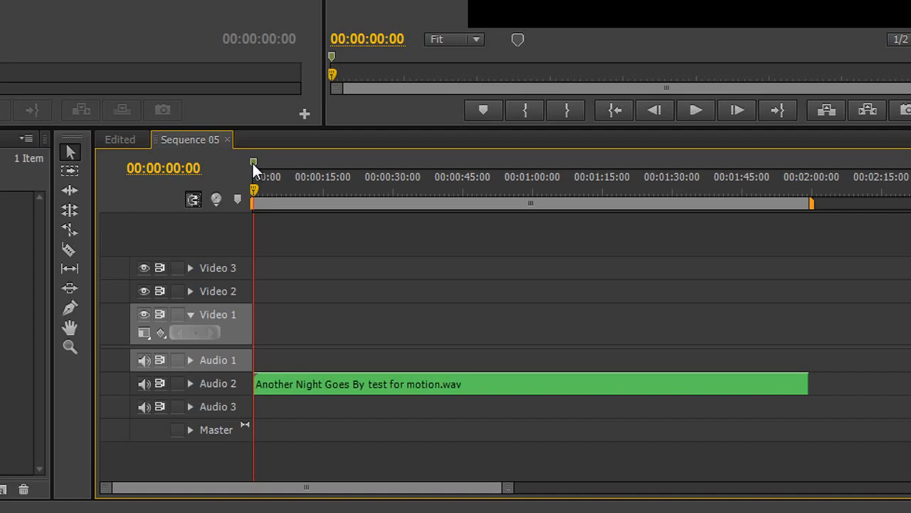
key(space)
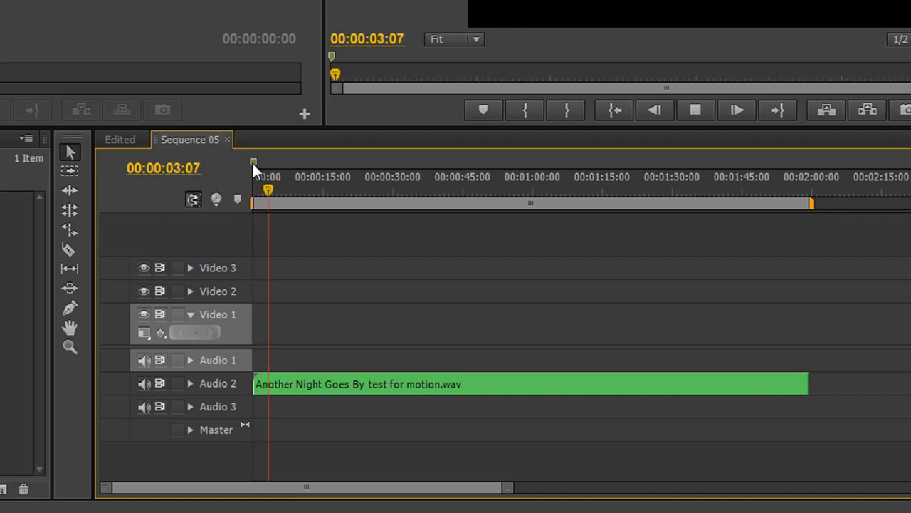
key(m)
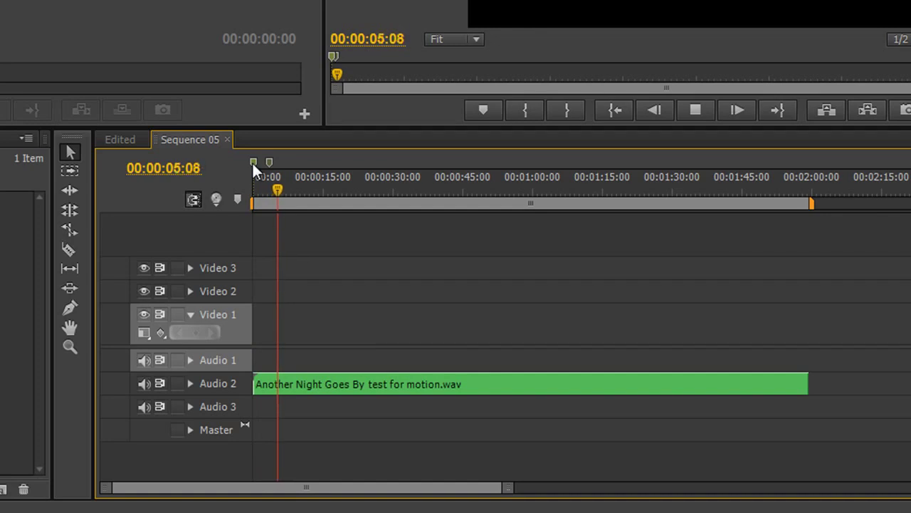
key(m)
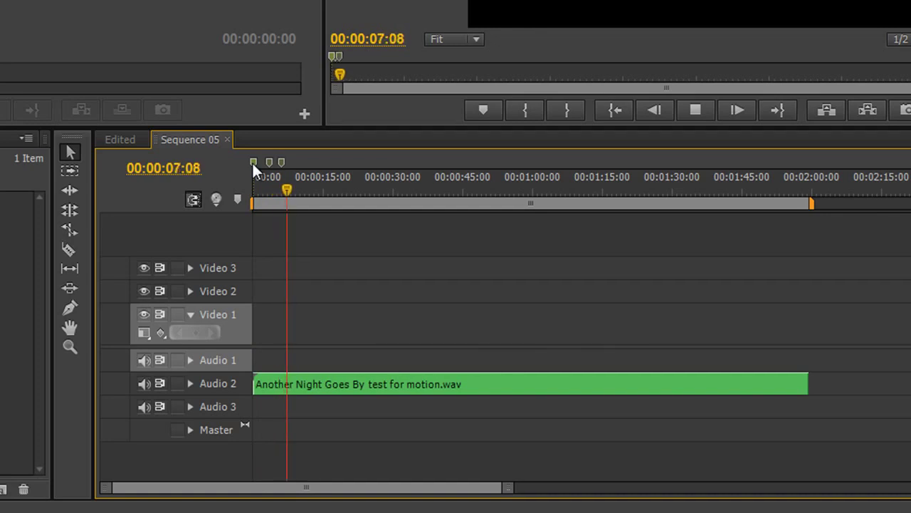
key(m)
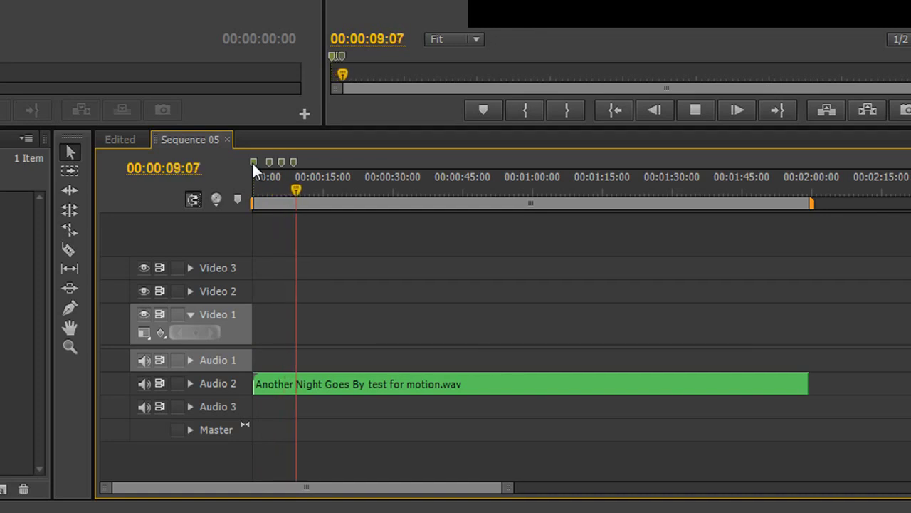
key(space)
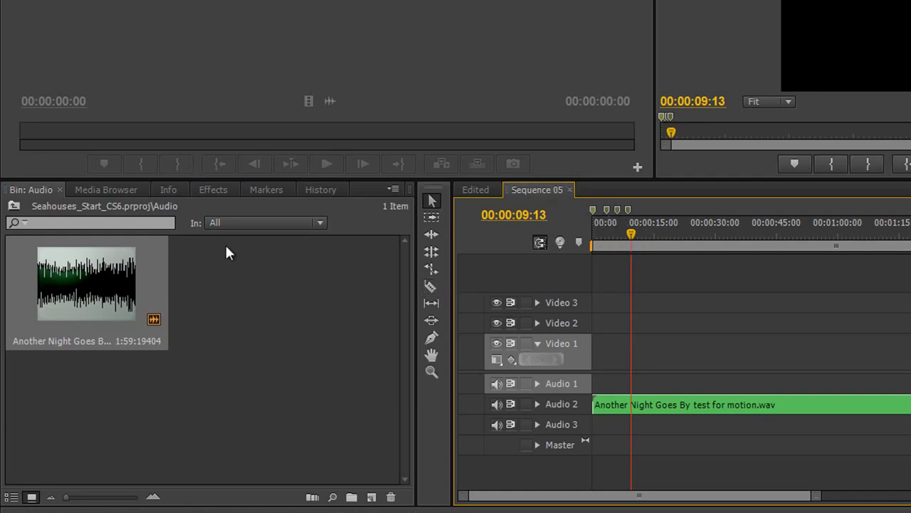
In the Video bin, duplicate soft focus sea, surf over rock, seagulls and pebbles close
click(19, 203)
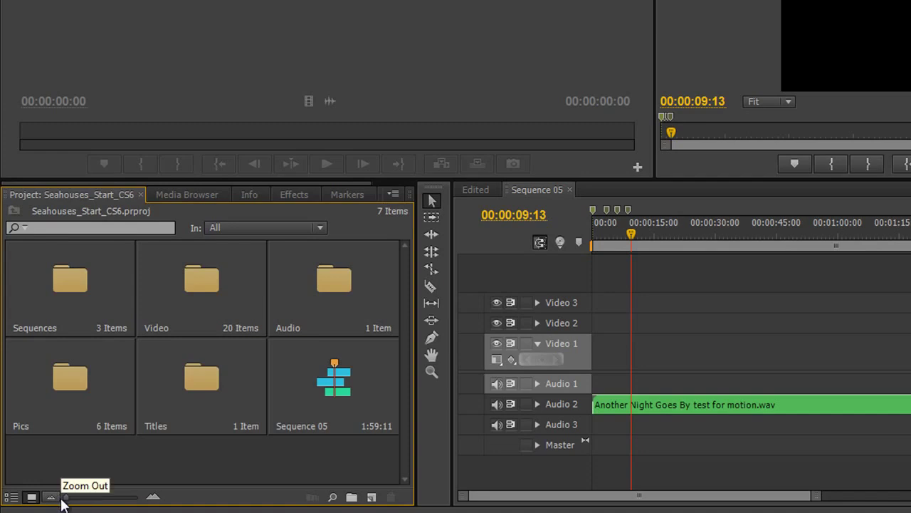
double_click(195, 288)
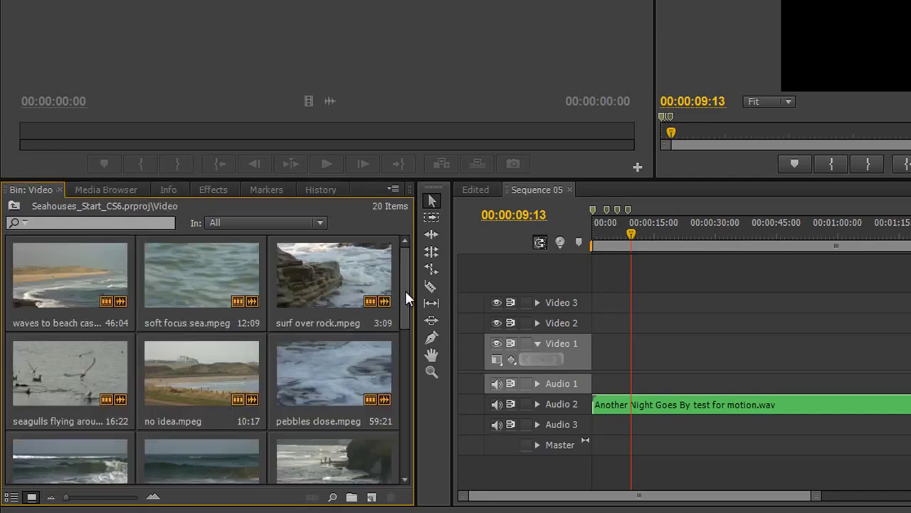
mouse_move(405, 291)
mouse_down()
mouse_move(406, 333)
mouse_move(410, 288)
mouse_up()
click(194, 288)
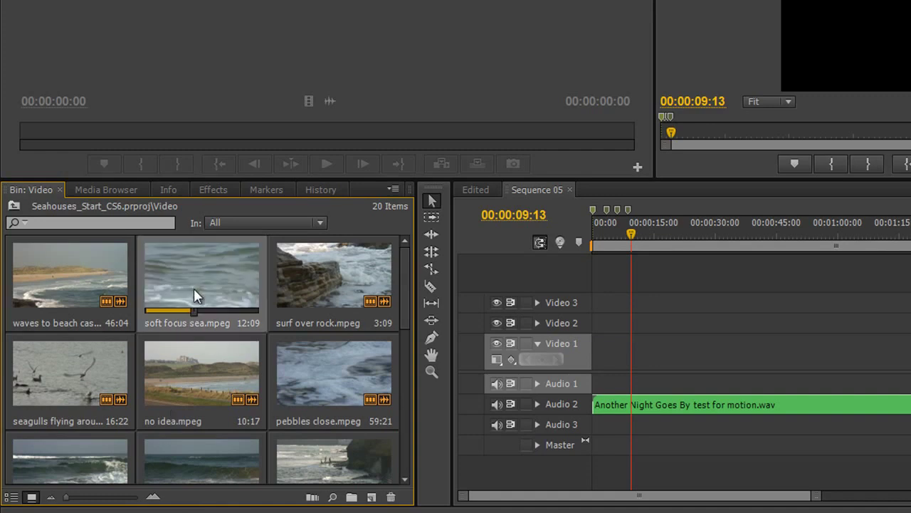
shift+click(339, 274)
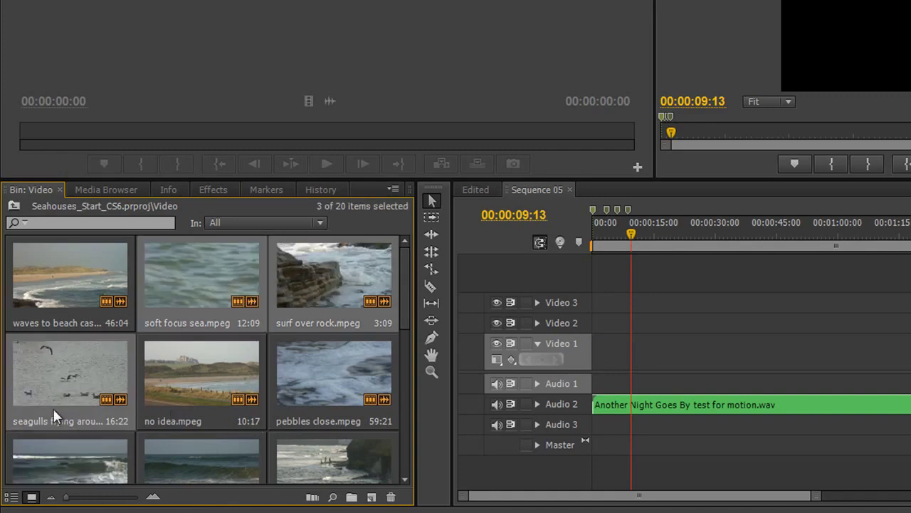
ctrl+click(321, 376)
key(ctrl+c)
key(ctrl+v)
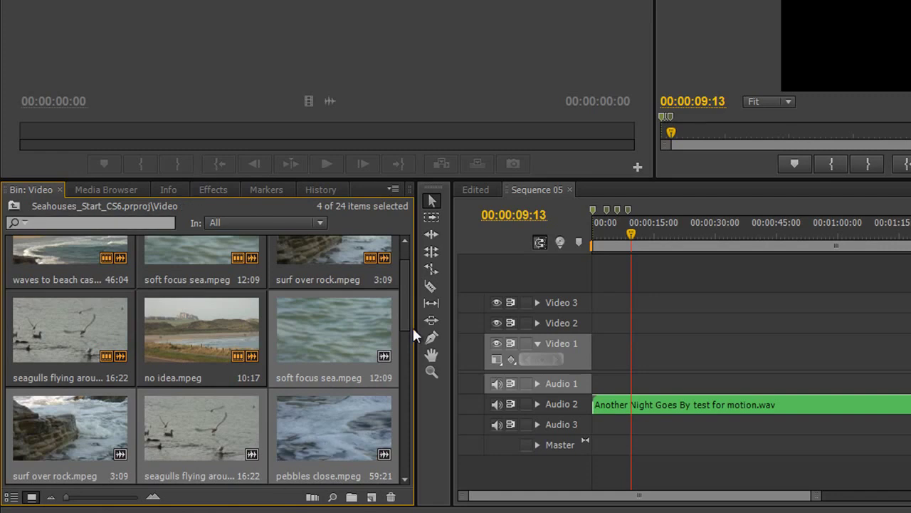
click(312, 497)
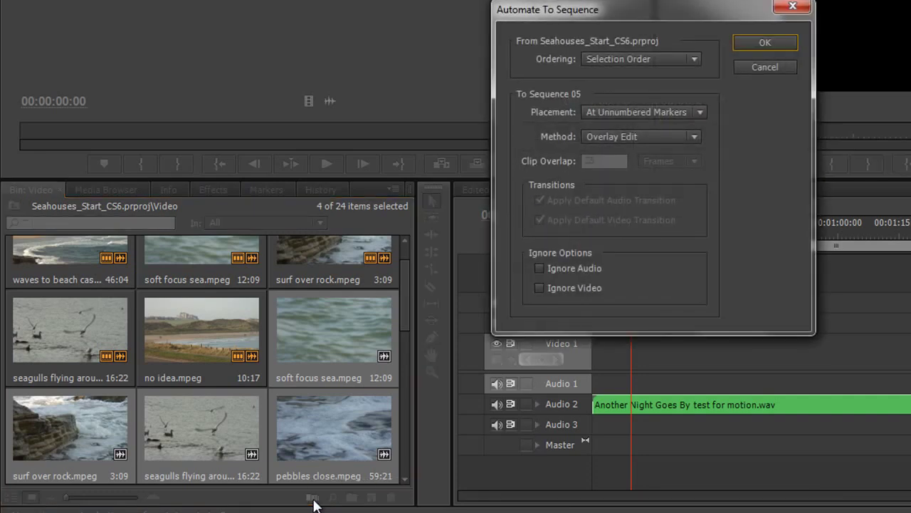
drag(633, 16, 602, 0)
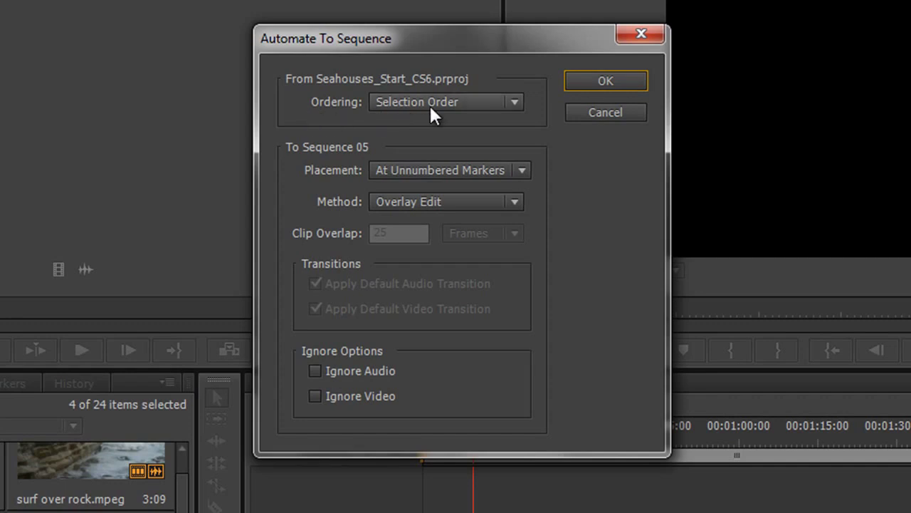
click(507, 102)
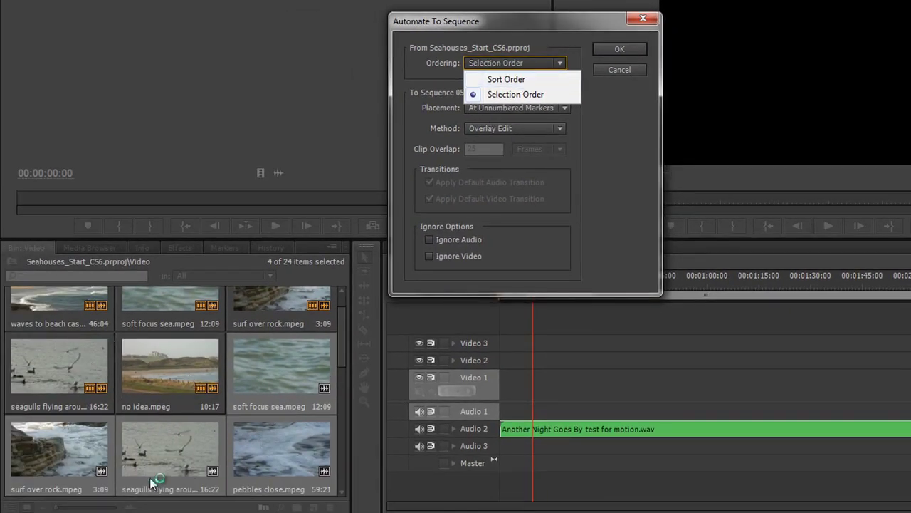
click(274, 364)
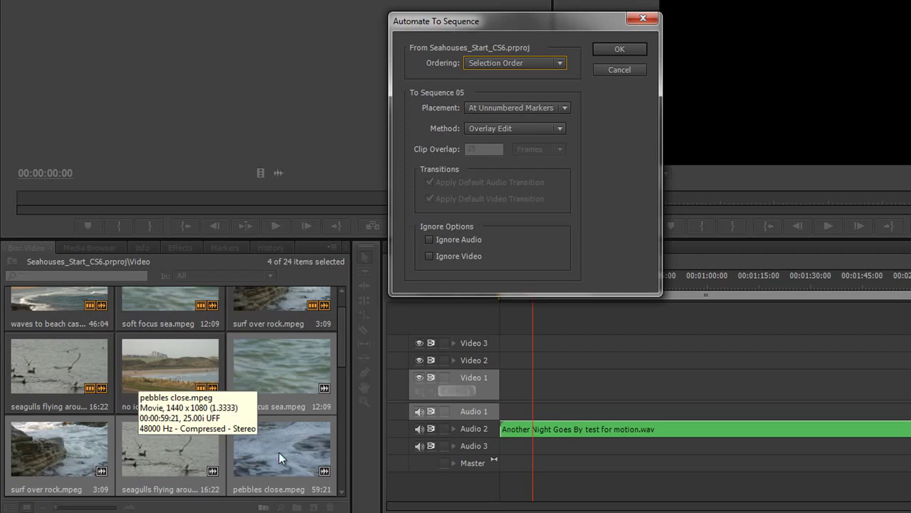
Compare Sequential placement, settle on At Unnumbered Markers, and move the dialog aside
click(563, 107)
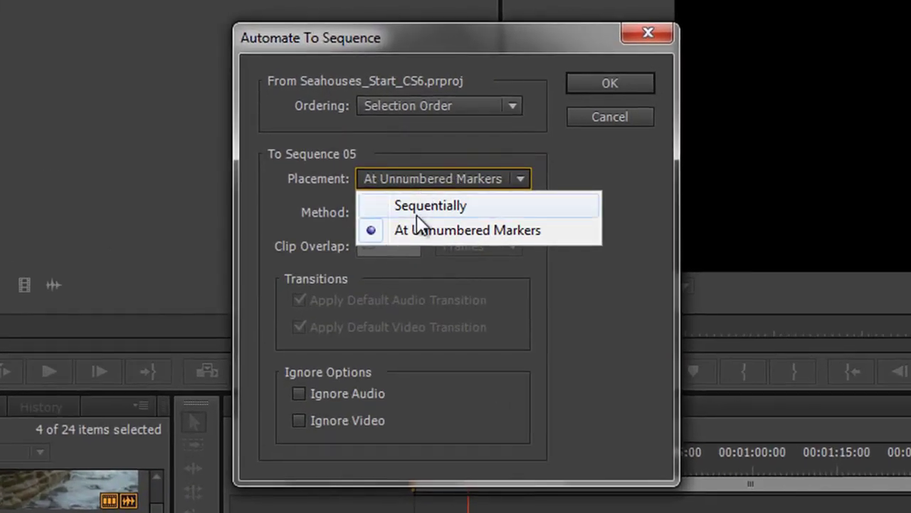
click(418, 207)
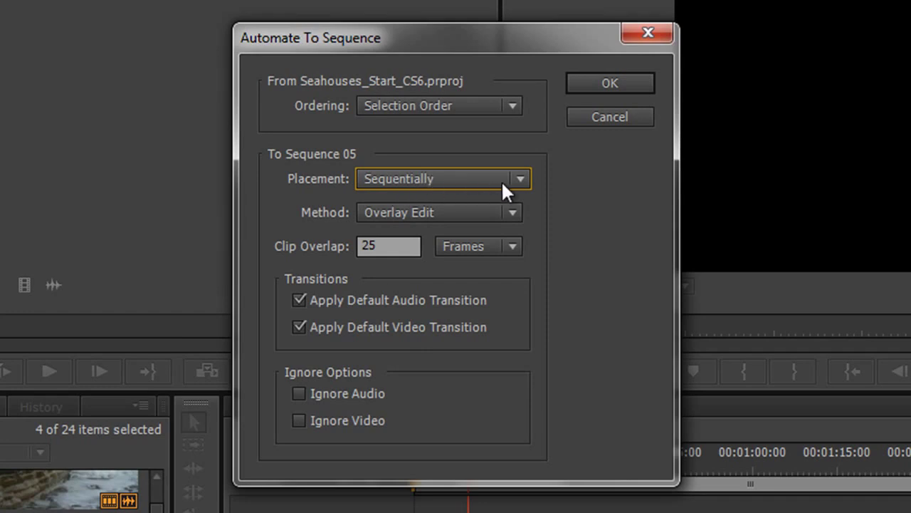
click(520, 179)
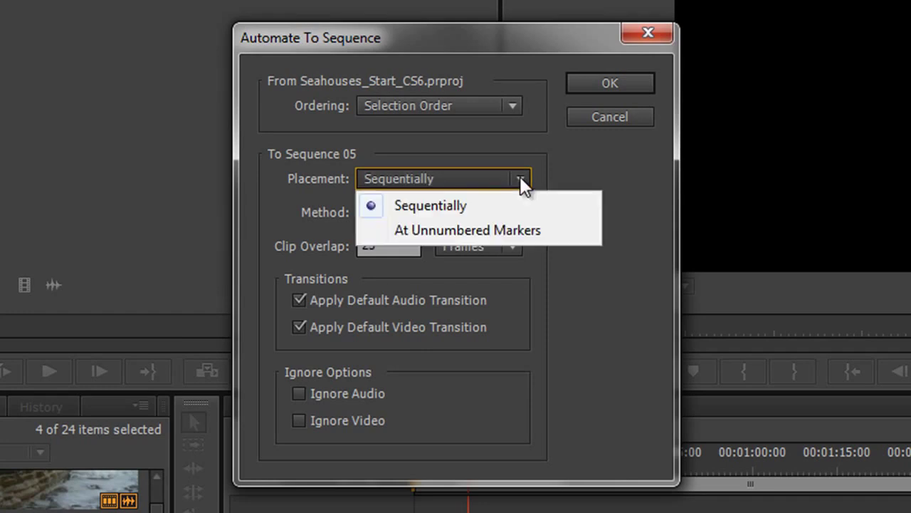
click(475, 231)
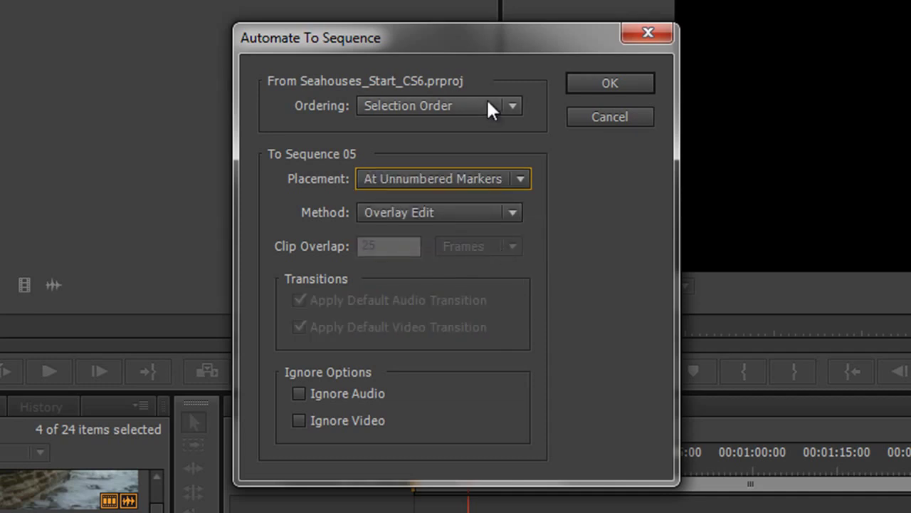
drag(480, 50, 0, 52)
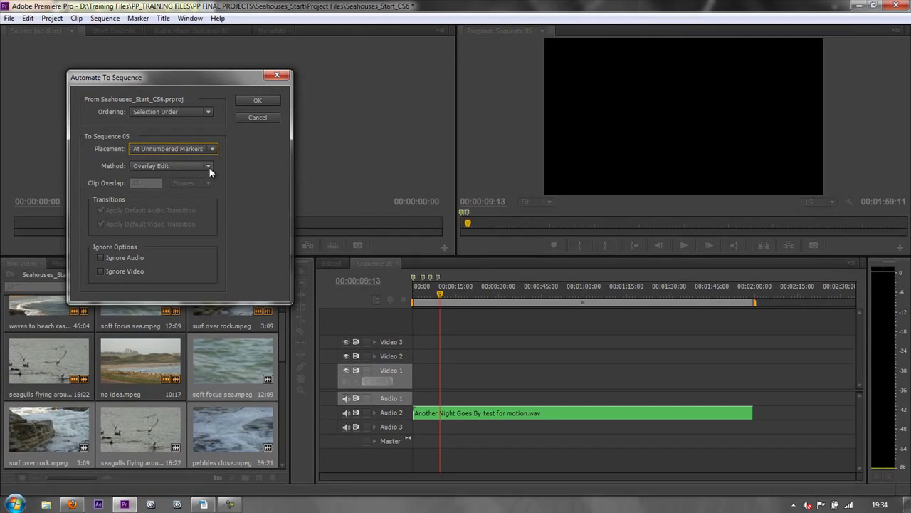
Keep Overlay Edit and frame-based overlap, then return placement to At Unnumbered Markers
click(209, 166)
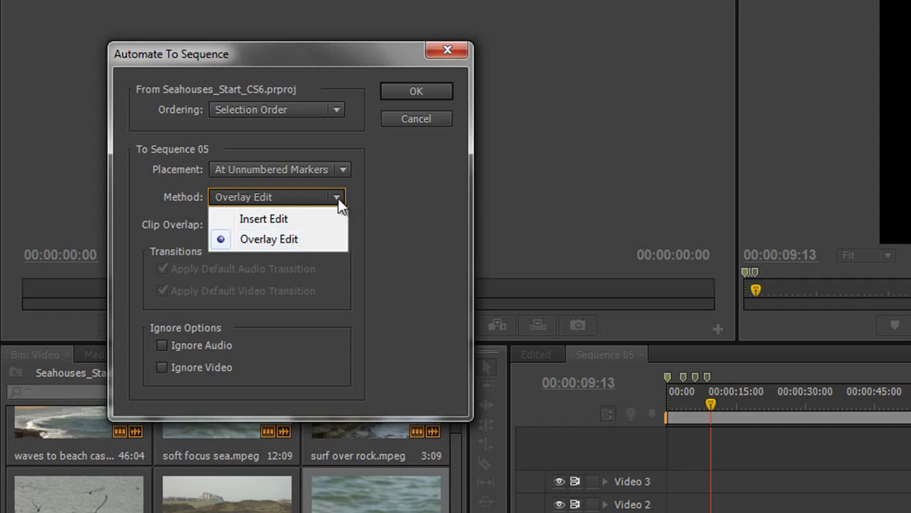
click(311, 238)
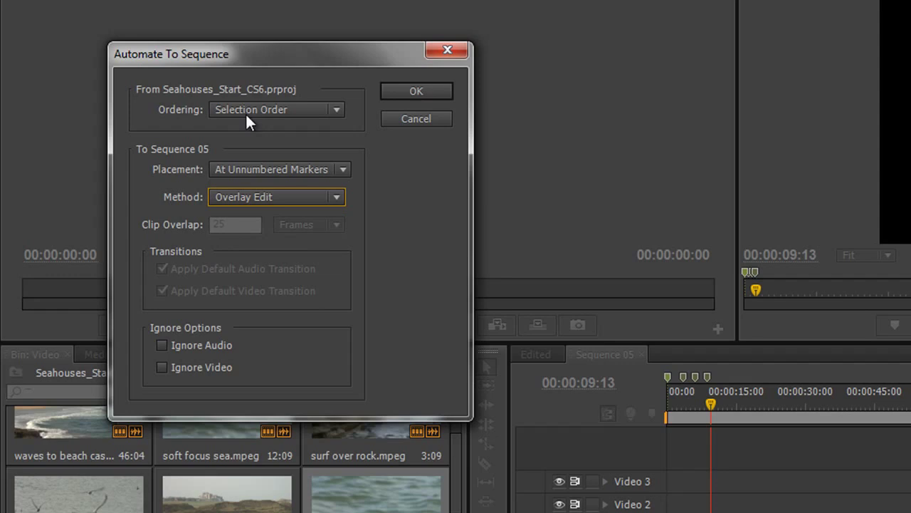
click(341, 169)
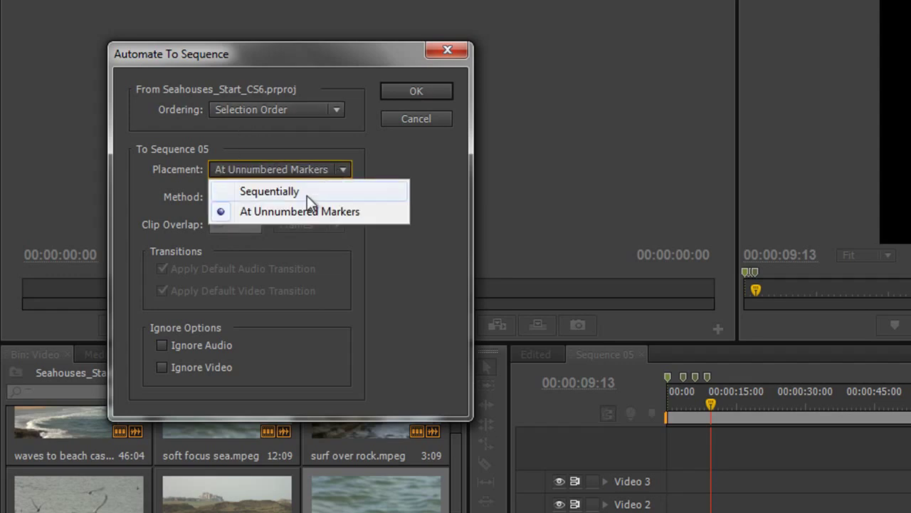
click(306, 195)
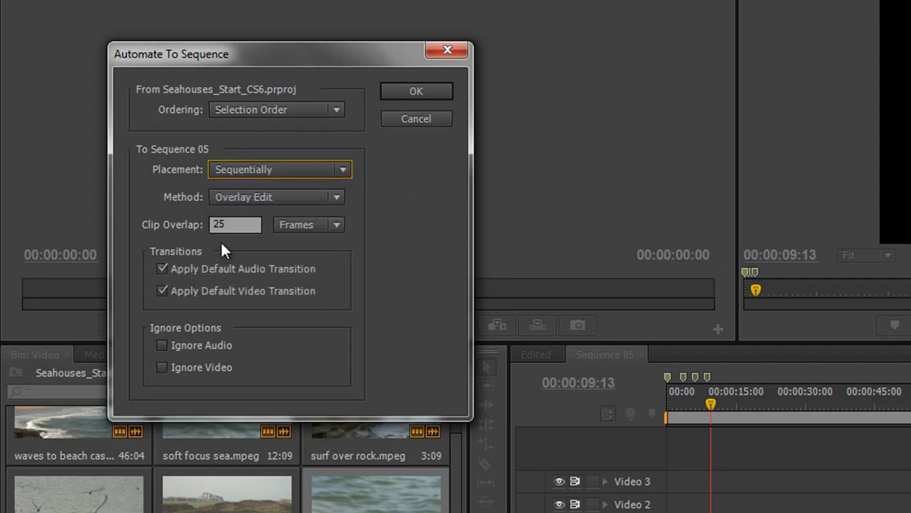
click(337, 225)
click(337, 225)
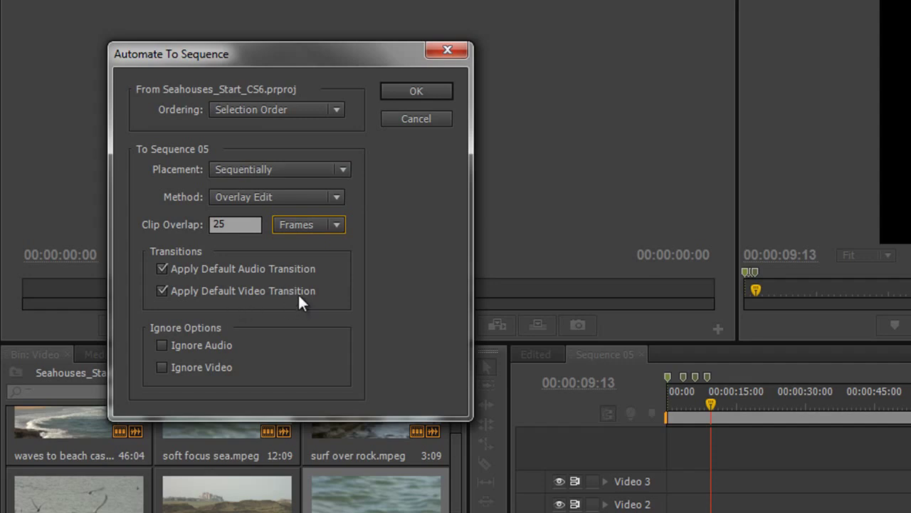
click(339, 170)
click(323, 210)
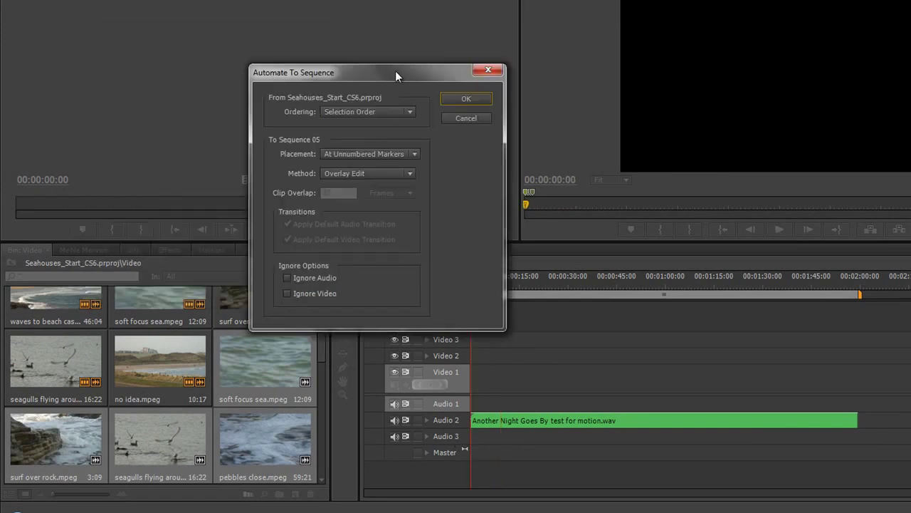
Apply the automation so the four sea clips land on Video 1 at the markers, then check the cuts
drag(395, 70, 337, 55)
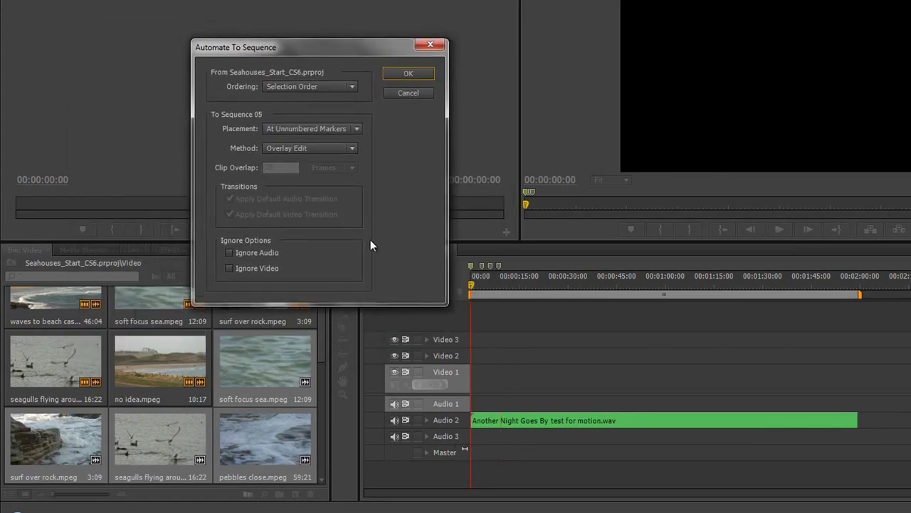
click(408, 74)
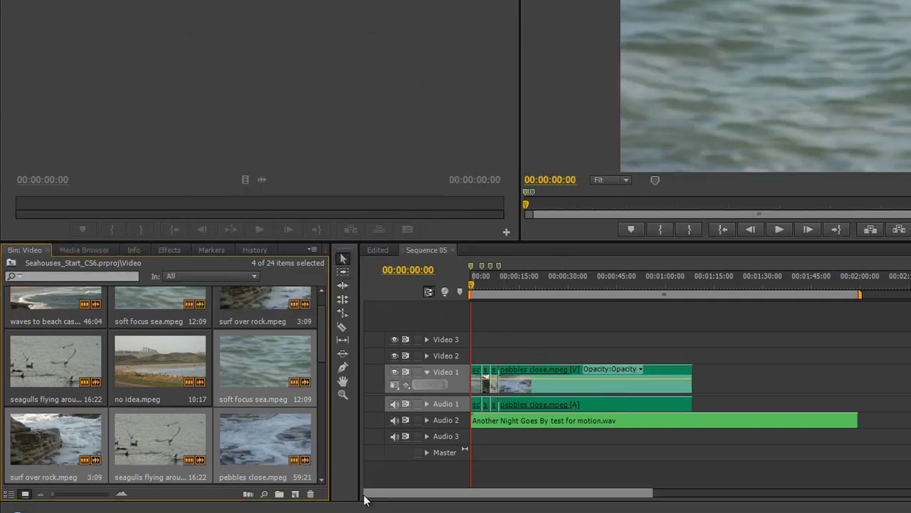
drag(644, 493, 582, 498)
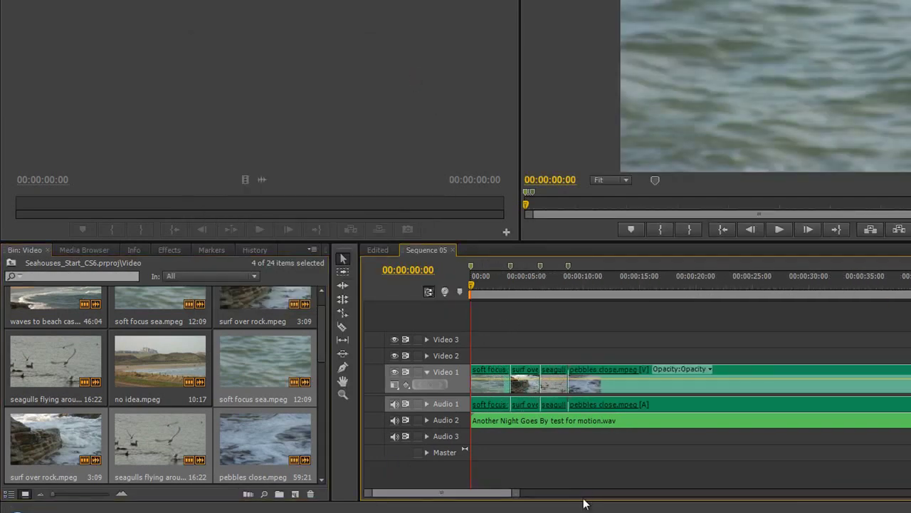
click(569, 266)
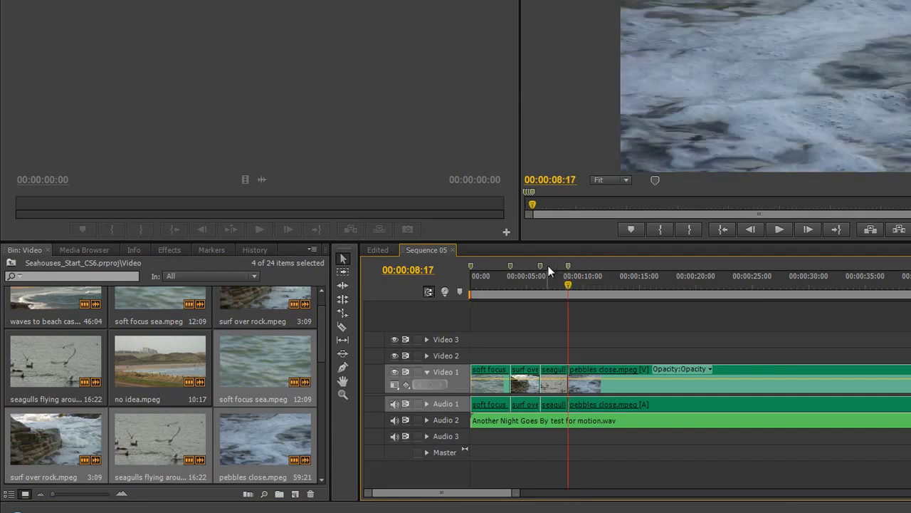
click(540, 266)
drag(511, 268, 469, 266)
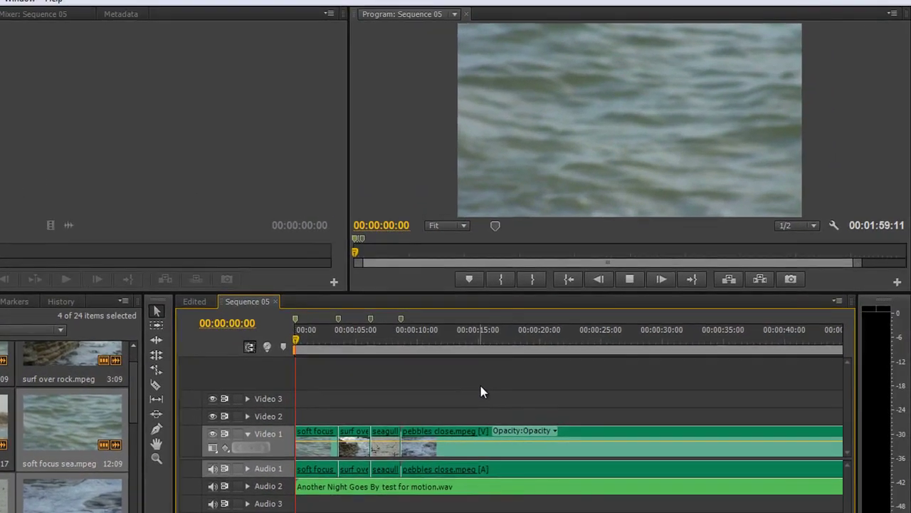
key(space)
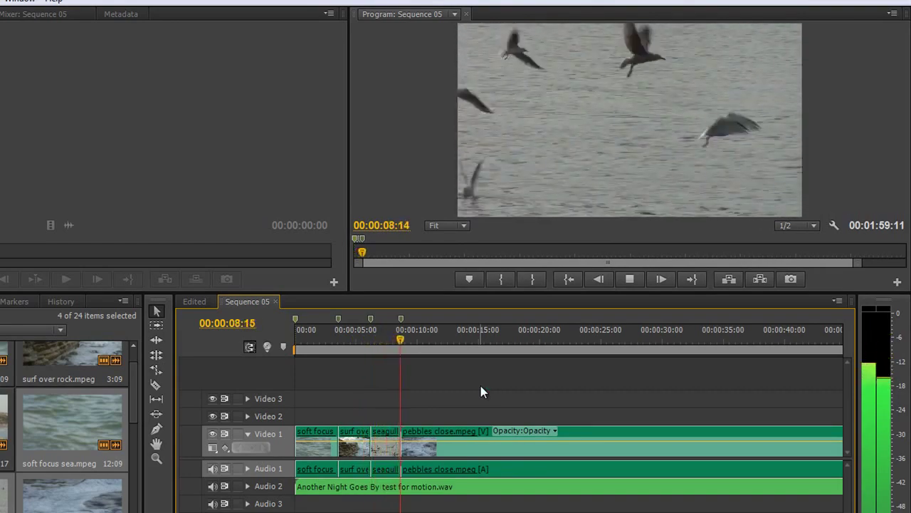
key(space)
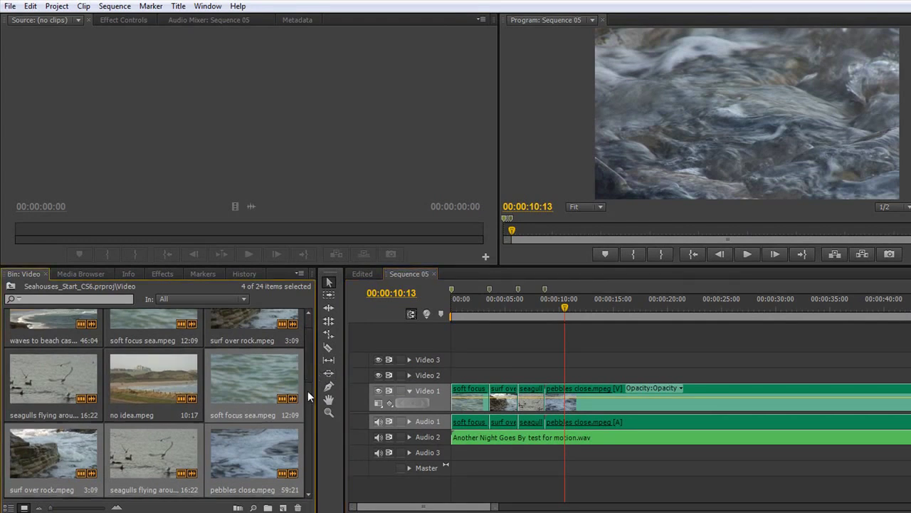
Load boats in harbour in the Source monitor and mark a 6:00 In-to-Out range
drag(308, 390, 304, 432)
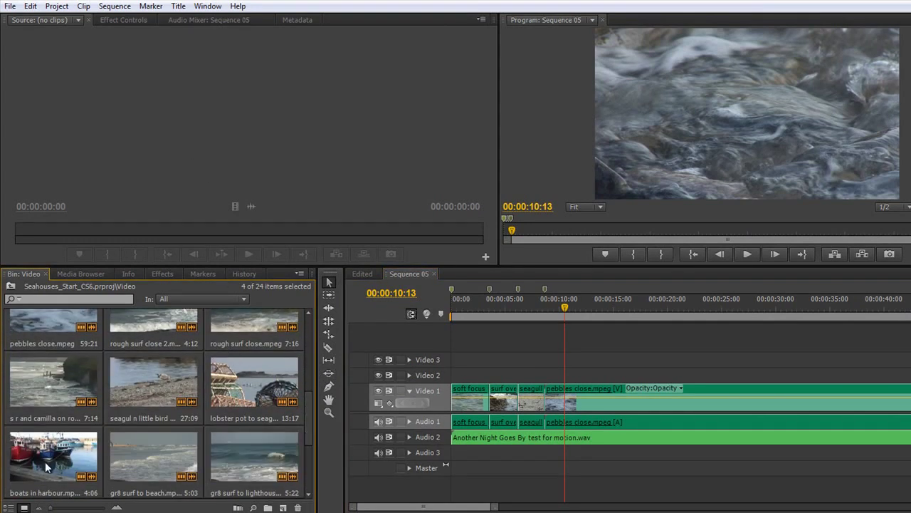
double_click(70, 471)
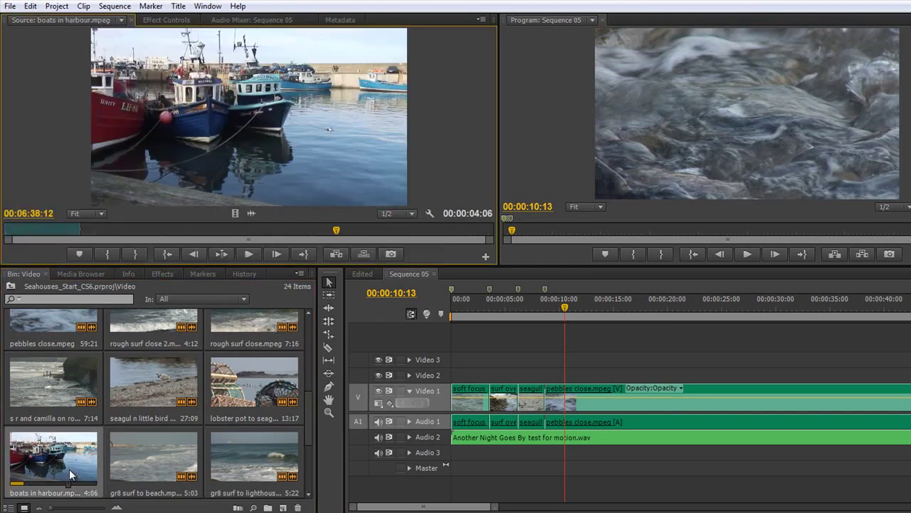
drag(66, 233, 191, 237)
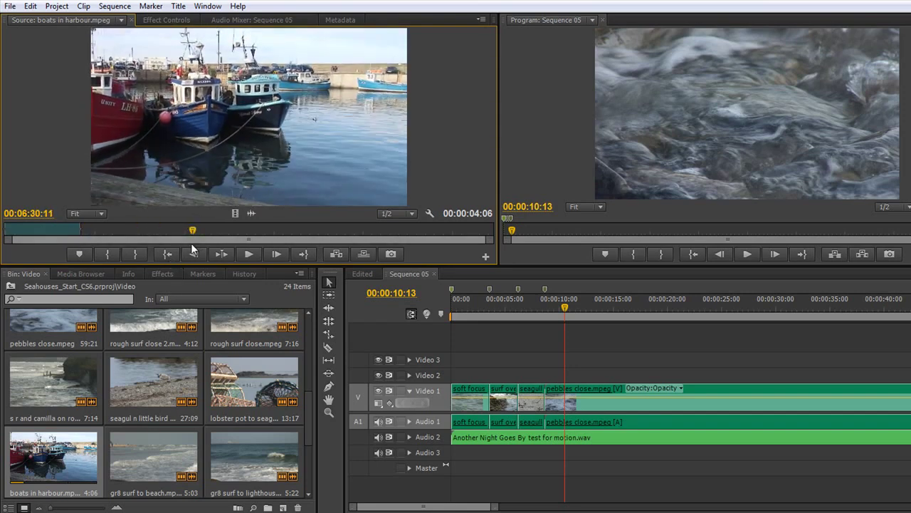
key(i)
click(300, 230)
key(o)
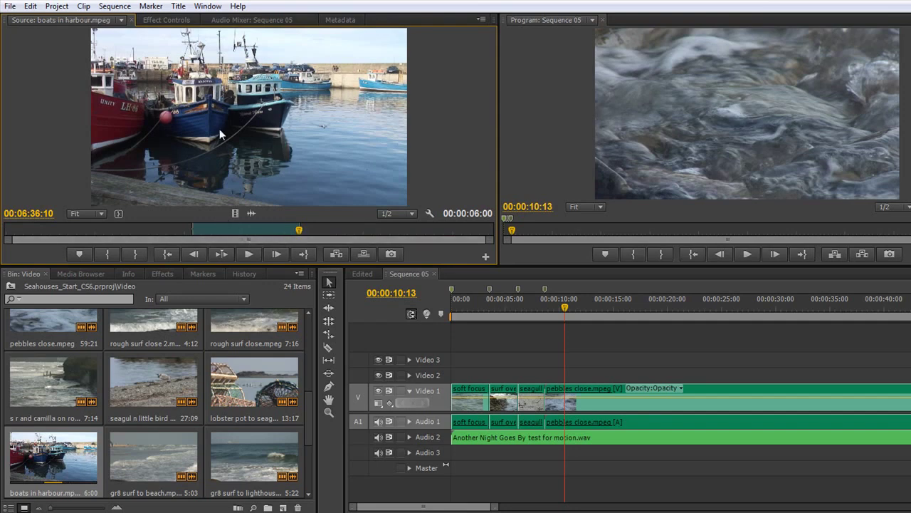
Insert the harbour shot at the playhead marker on Video 1/Audio 1 and review it
drag(564, 308, 579, 335)
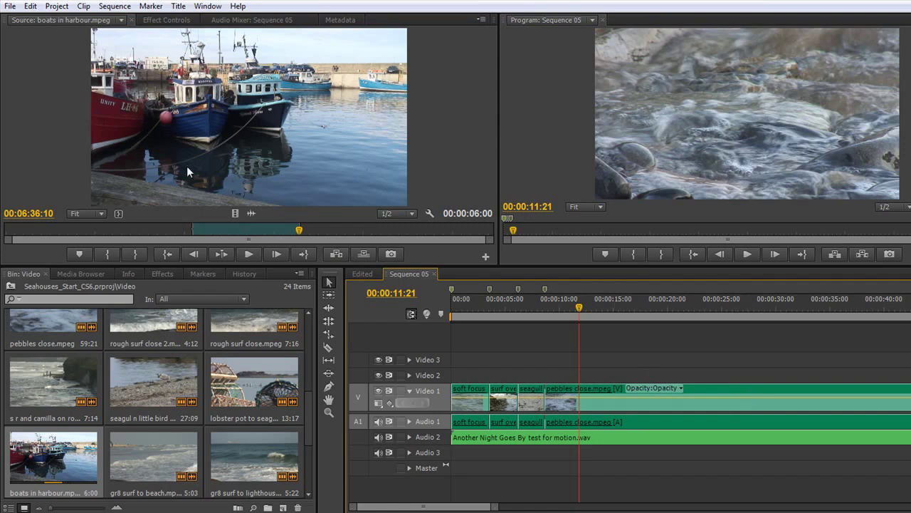
click(337, 254)
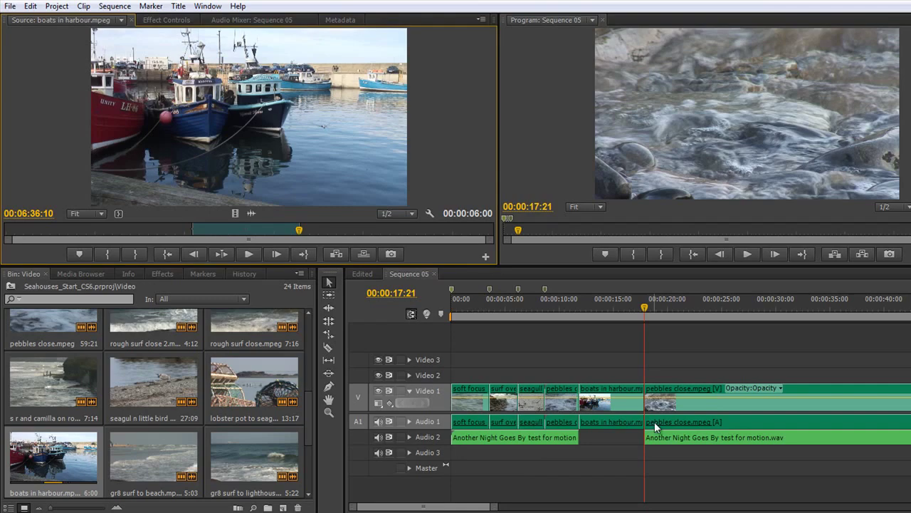
drag(645, 306, 689, 358)
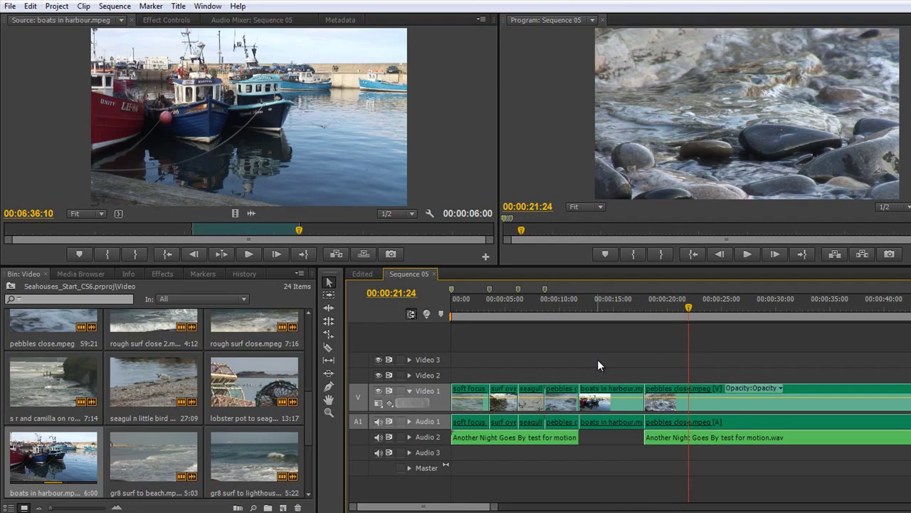
Undo the insert and overwrite the harbour shot onto Video 1 from 00:00:11:21 to 00:00:17:20
key(ctrl+z)
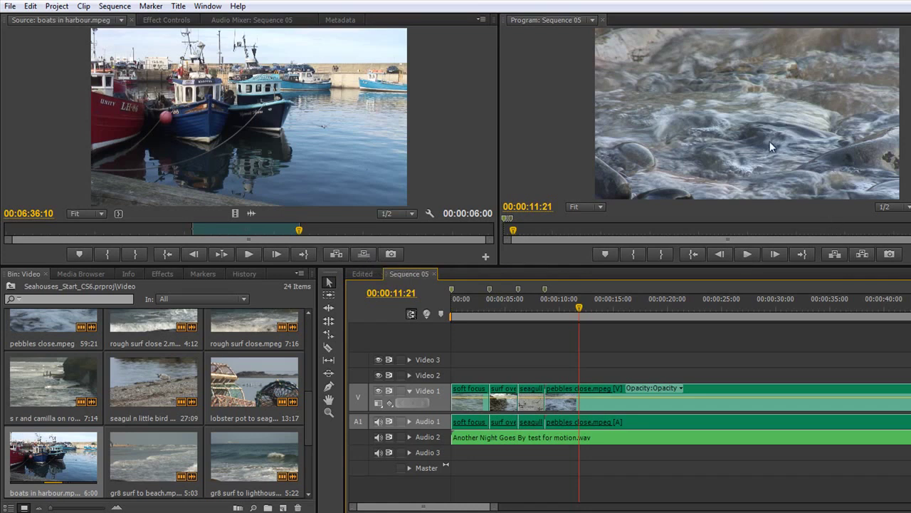
click(364, 254)
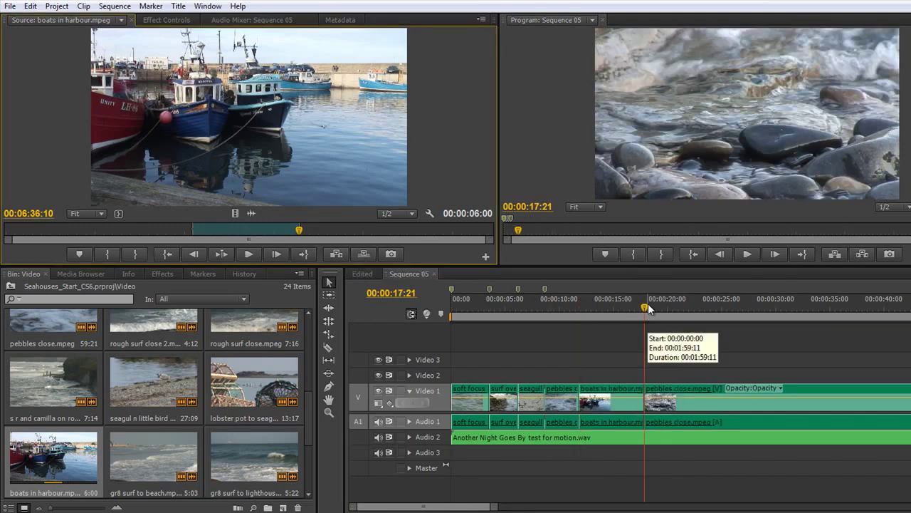
drag(648, 308, 650, 339)
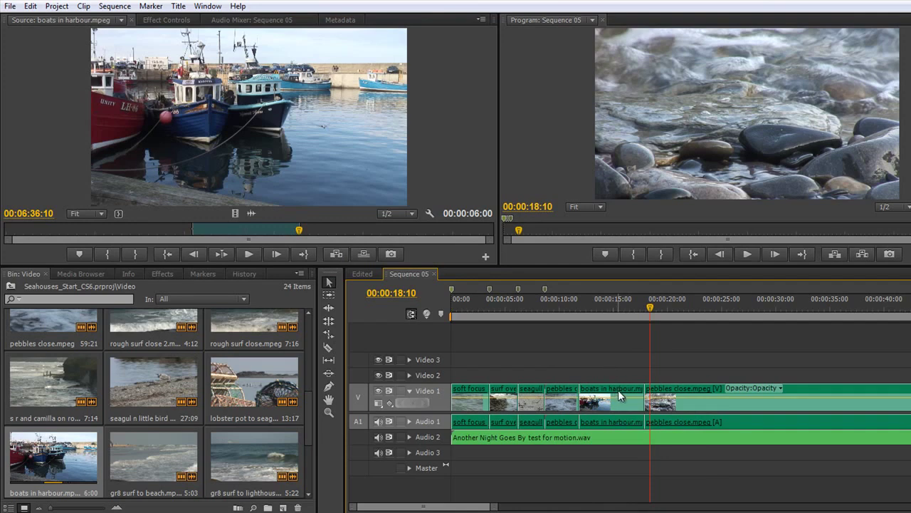
mouse_move(618, 393)
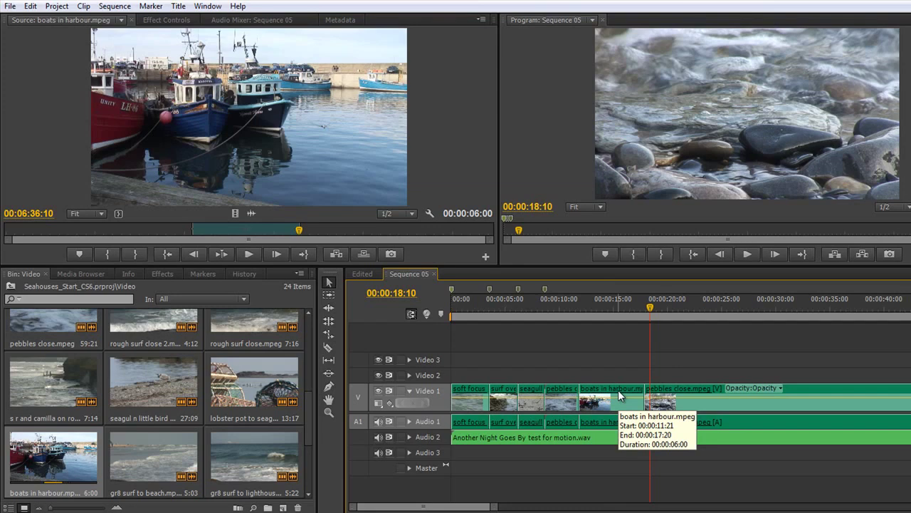